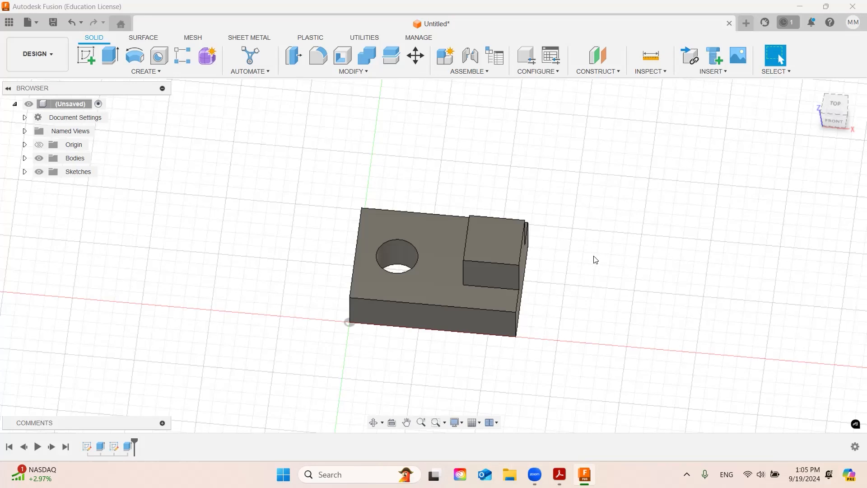
- Create a component from the existing block body, Body1
{"action": "middle_click_drag", "start_coordinate": [587, 267], "coordinate": [562, 298], "text": "shift"}
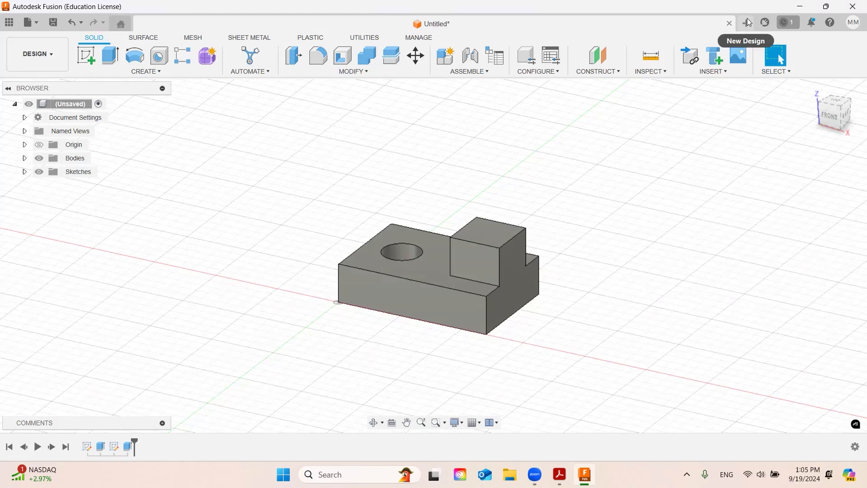
{"action": "middle_click_drag", "start_coordinate": [627, 253], "coordinate": [595, 247], "text": "shift"}
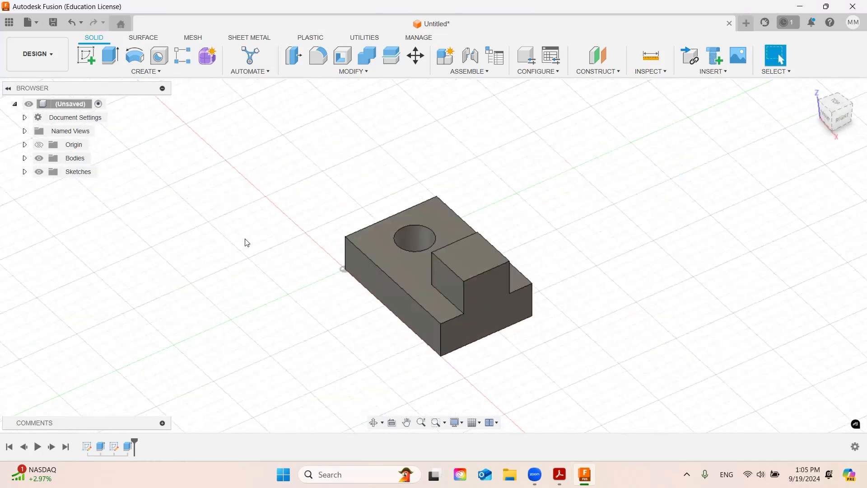
{"action": "left_click", "coordinate": [25, 158]}
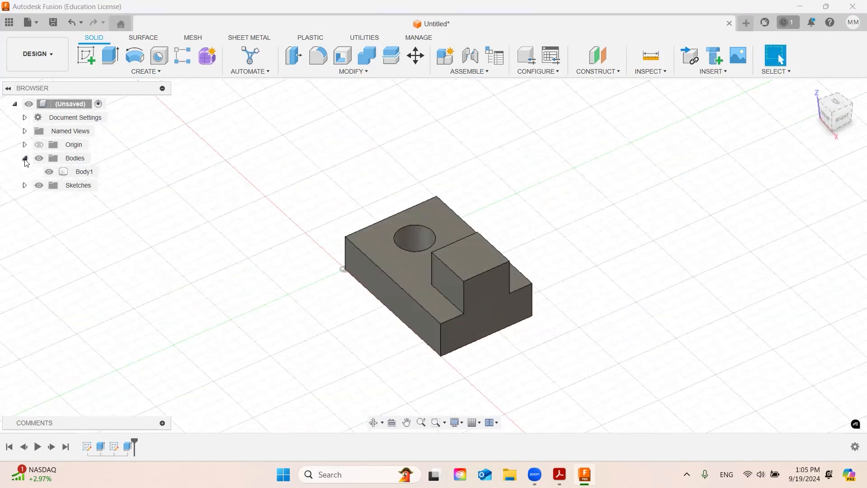
{"action": "right_click", "coordinate": [87, 176]}
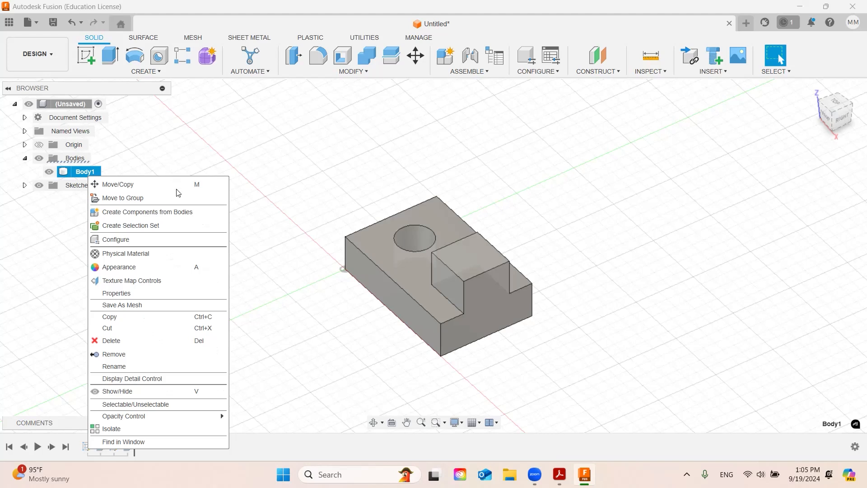
{"action": "left_click", "coordinate": [134, 159]}
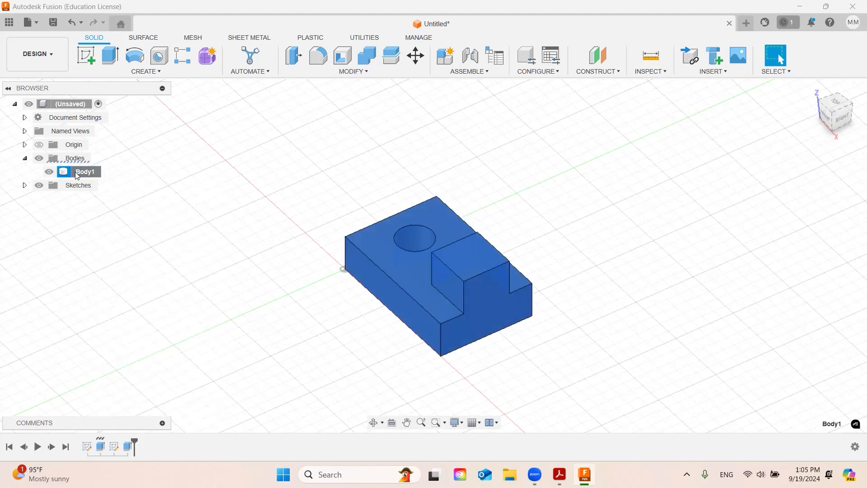
{"action": "right_click", "coordinate": [79, 173]}
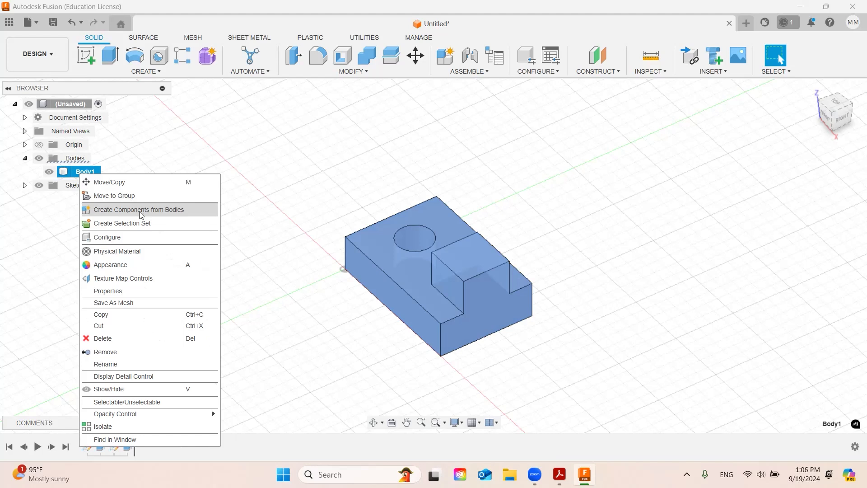
{"action": "left_click", "coordinate": [120, 210]}
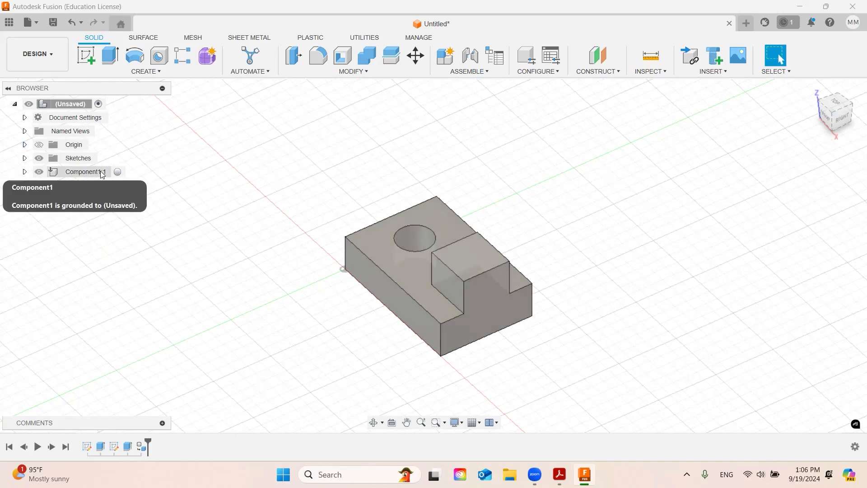
- Rename the new component as Block Bottom
{"action": "right_click", "coordinate": [79, 175]}
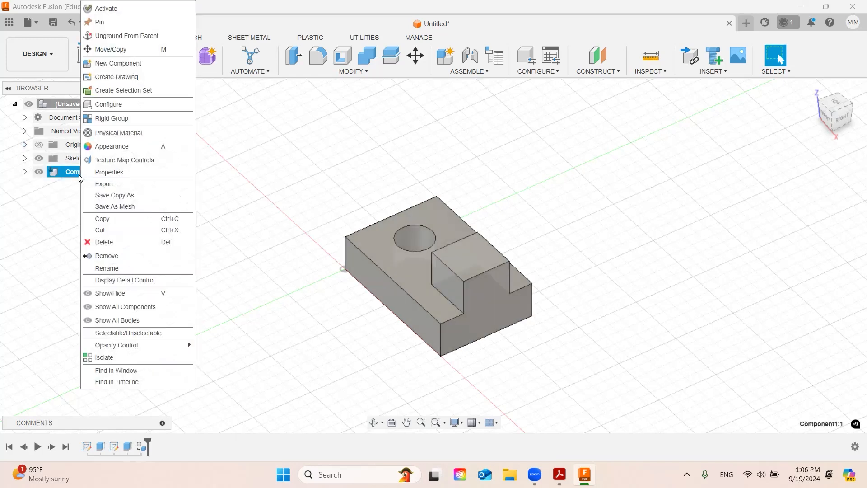
{"action": "left_click", "coordinate": [144, 268]}
{"action": "type", "text": "bL"}
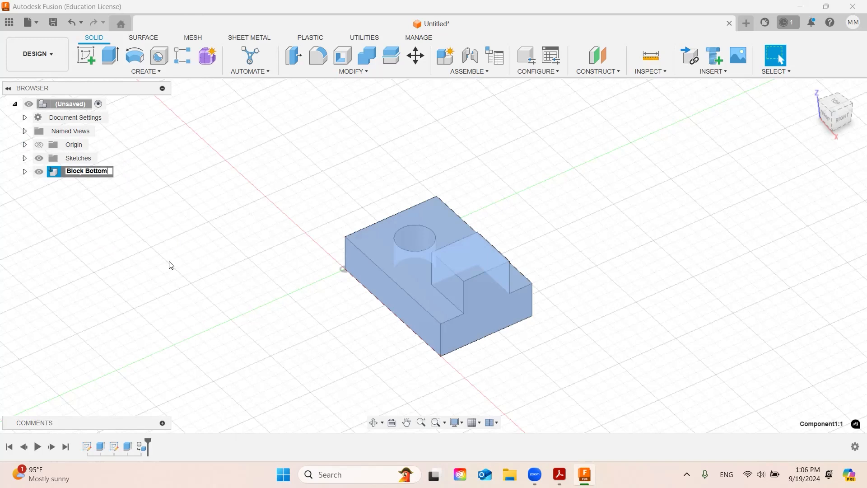
{"action": "left_click", "coordinate": [648, 261]}
{"action": "left_click_drag", "start_coordinate": [616, 250], "coordinate": [520, 238]}
{"action": "key", "text": "Escape"}
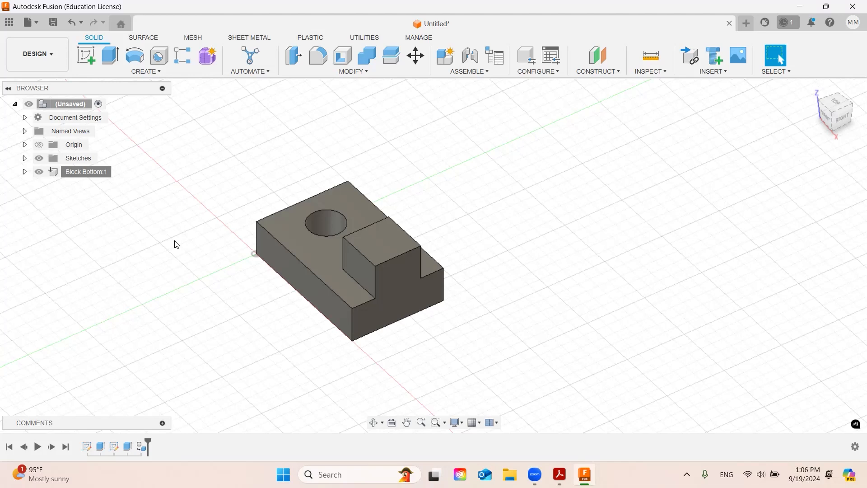
- Start a sketch on the horizontal XY plane and draw a two-point rectangle about 74 mm wide beside the block
{"action": "left_click", "coordinate": [88, 54]}
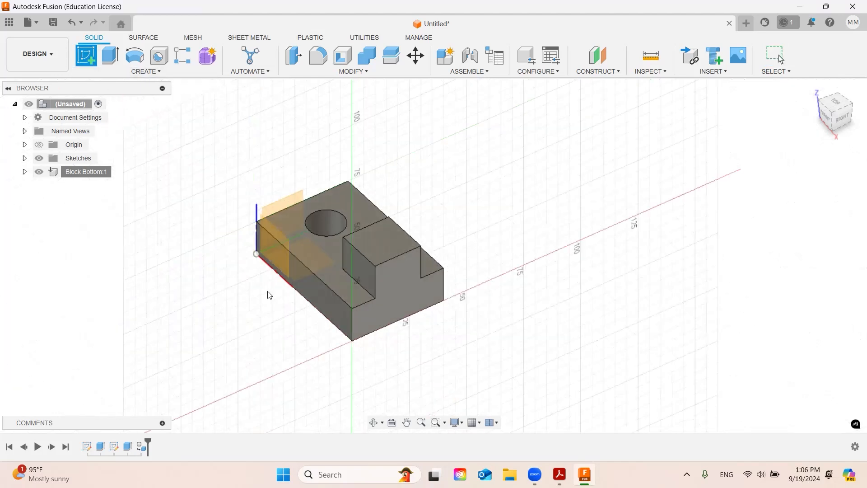
{"action": "middle_click_drag", "start_coordinate": [290, 371], "coordinate": [298, 273], "text": "shift"}
{"action": "left_click", "coordinate": [295, 272]}
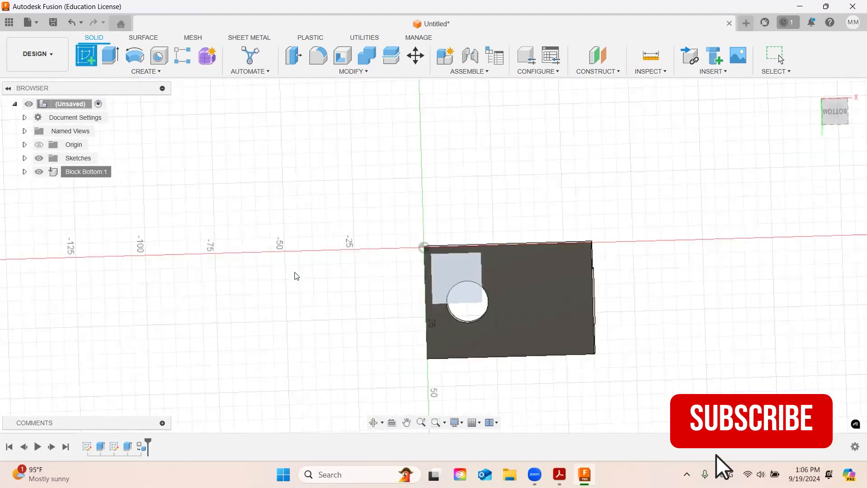
{"action": "mouse_move", "coordinate": [616, 229]}
{"action": "middle_mouse_down"}
{"action": "mouse_move", "coordinate": [161, 211]}
{"action": "mouse_move", "coordinate": [254, 251]}
{"action": "middle_mouse_up"}
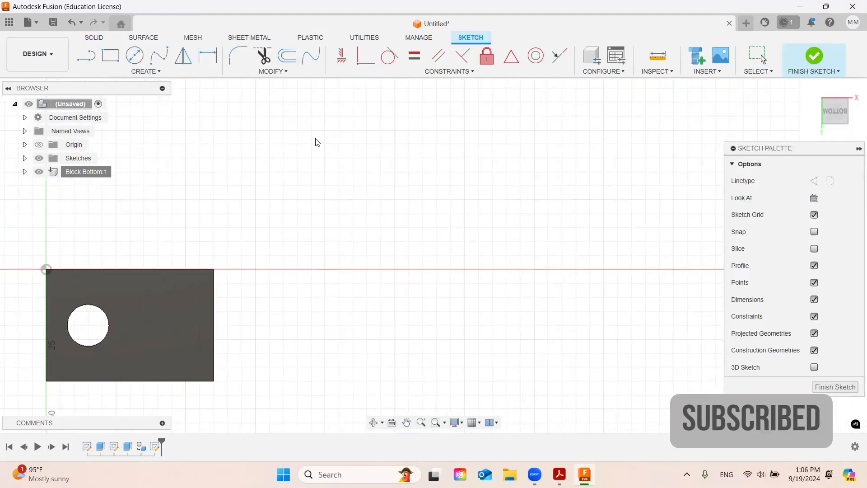
{"action": "left_click", "coordinate": [110, 56]}
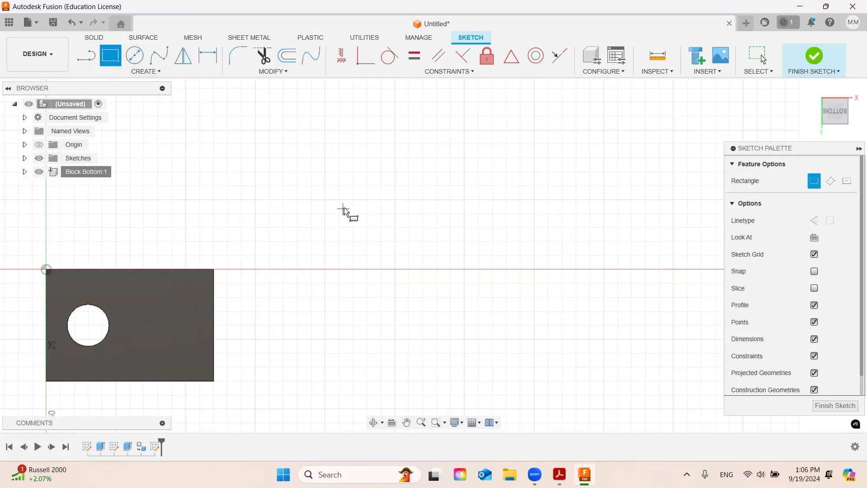
{"action": "left_click", "coordinate": [324, 162]}
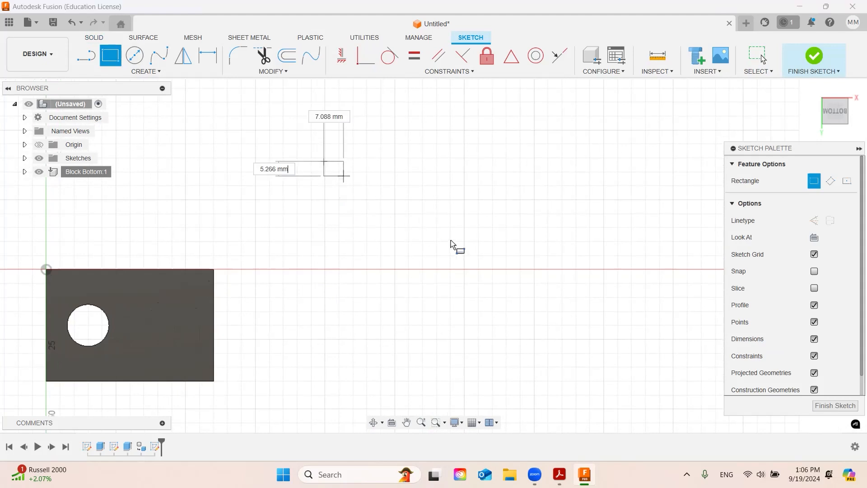
{"action": "left_click", "coordinate": [529, 268]}
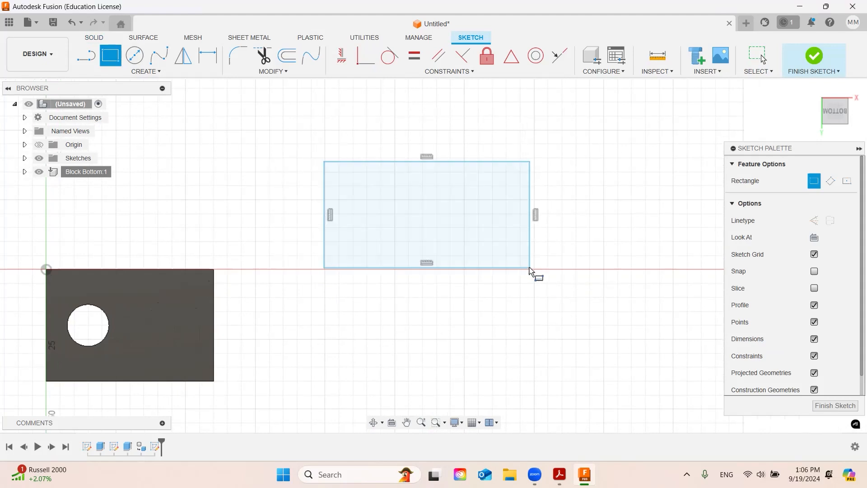
- Dimension the rectangle to 60 mm wide and 40 mm high
{"action": "left_click", "coordinate": [208, 55]}
{"action": "left_click", "coordinate": [396, 162]}
{"action": "left_click", "coordinate": [421, 134]}
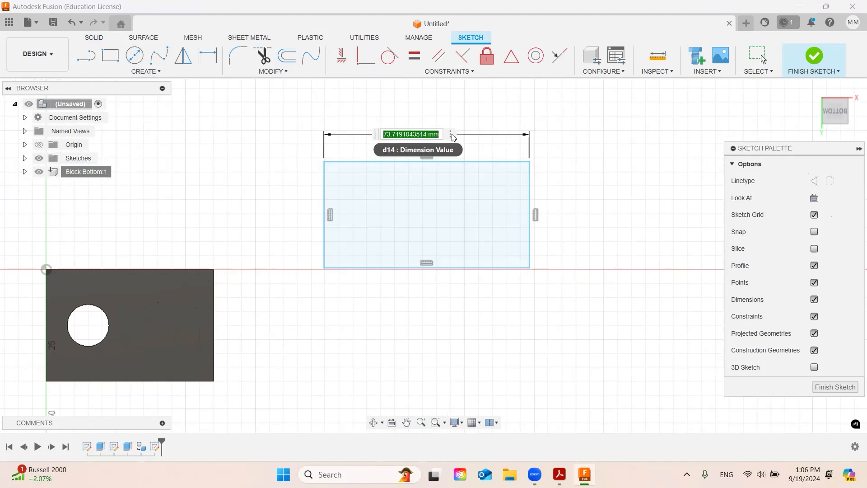
{"action": "type", "text": "60"}
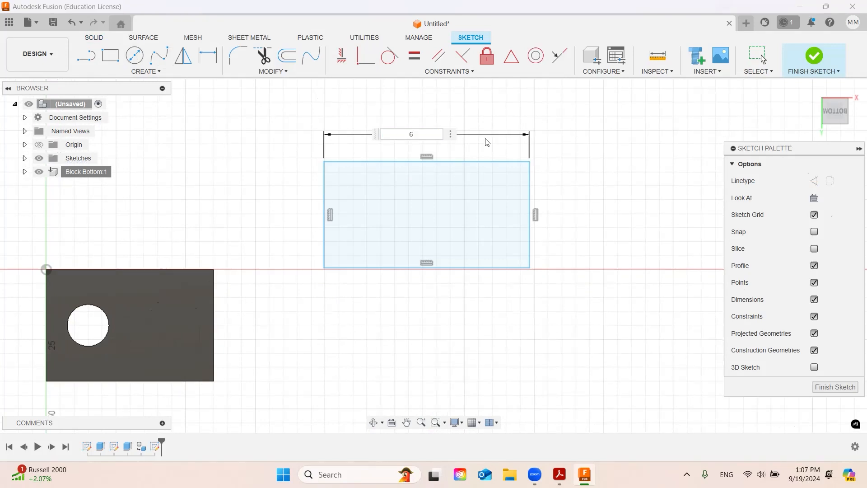
{"action": "key", "text": "Return"}
{"action": "left_click", "coordinate": [492, 192]}
{"action": "left_click", "coordinate": [548, 218]}
{"action": "type", "text": "4"}
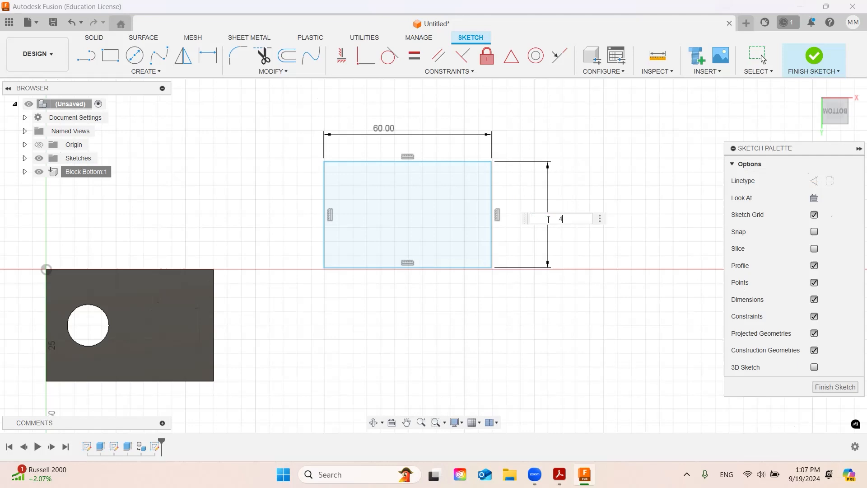
{"action": "type", "text": "0"}
{"action": "key", "text": "Return"}
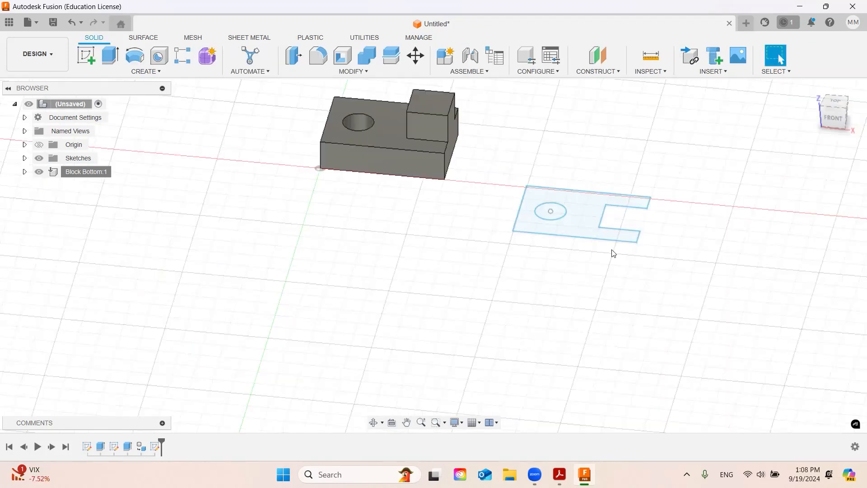
- Extrude the notched profile around the circular hole 15 mm upward as a new body
{"action": "scroll", "coordinate": [613, 250], "scroll_direction": "down", "scroll_amount": 2}
{"action": "middle_click_drag", "start_coordinate": [607, 166], "coordinate": [568, 180]}
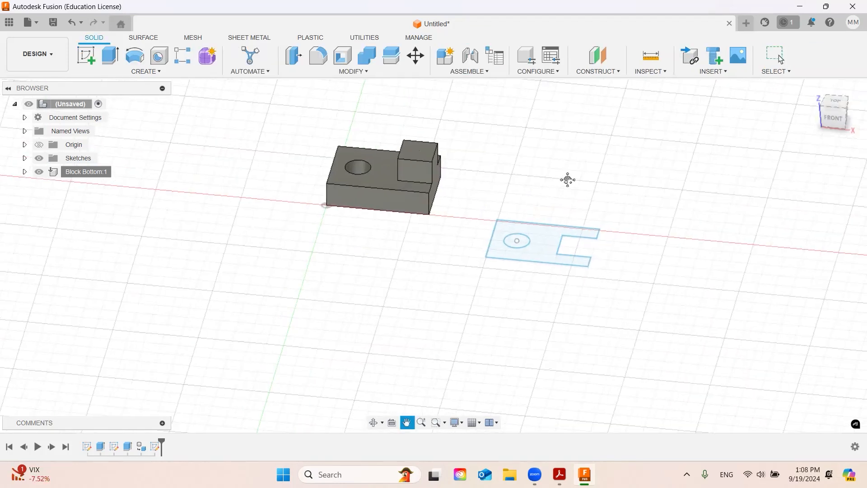
{"action": "key", "text": "e"}
{"action": "left_click", "coordinate": [532, 228]}
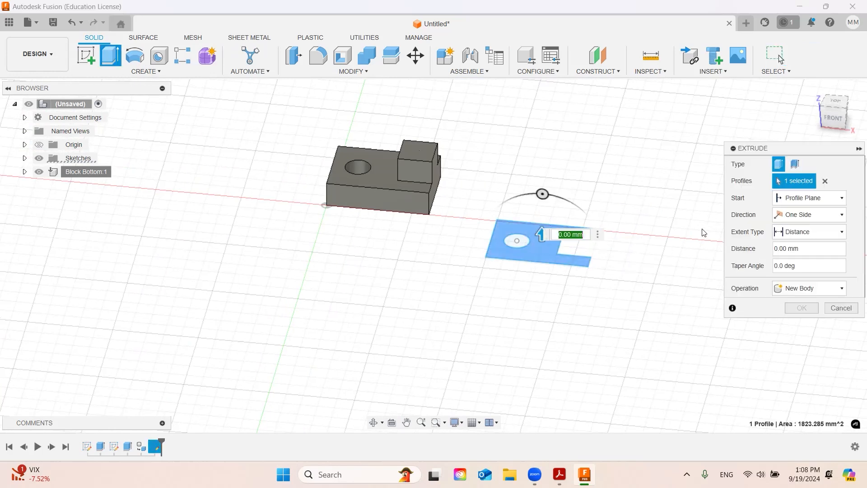
{"action": "left_click_drag", "start_coordinate": [833, 246], "coordinate": [737, 247]}
{"action": "type", "text": "15"}
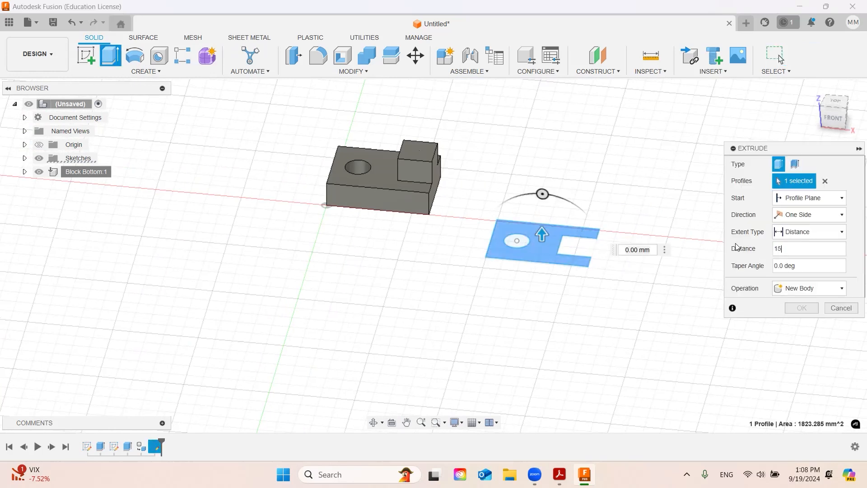
{"action": "key", "text": "Return"}
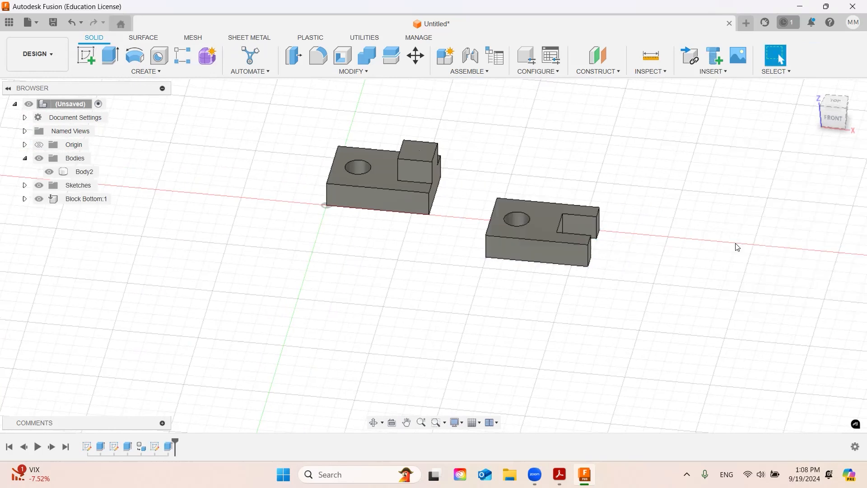
- Create a component from the notched body, Body2, and rename it Top Block
{"action": "right_click", "coordinate": [80, 173]}
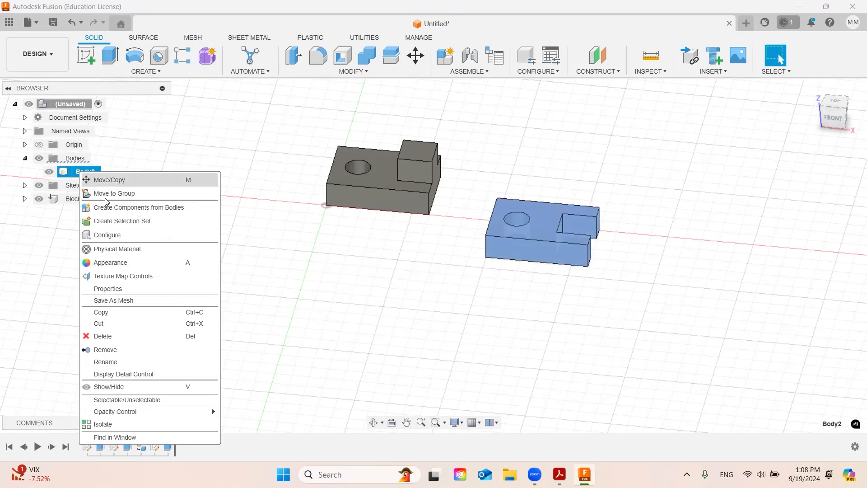
{"action": "left_click", "coordinate": [117, 205]}
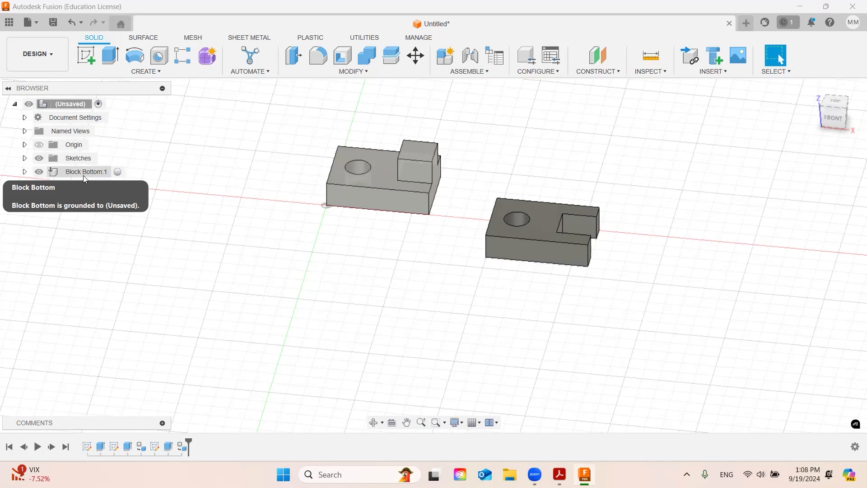
{"action": "right_click", "coordinate": [83, 183]}
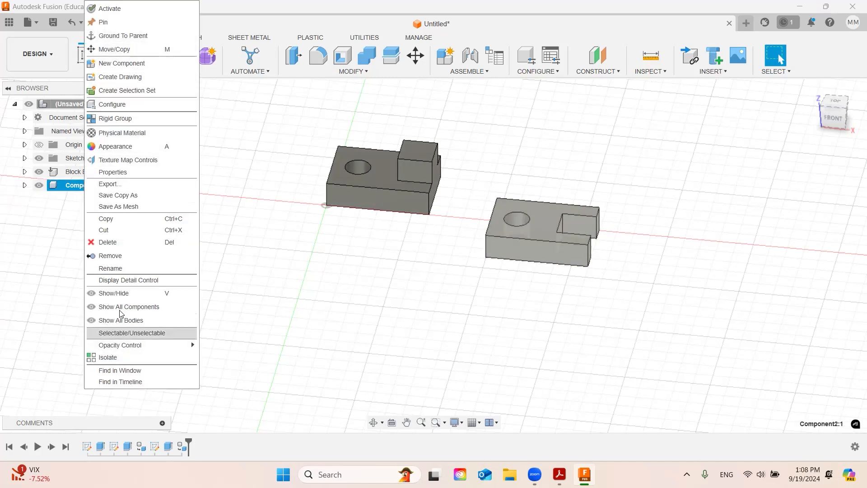
{"action": "left_click", "coordinate": [118, 268]}
{"action": "type", "text": "Top Block"}
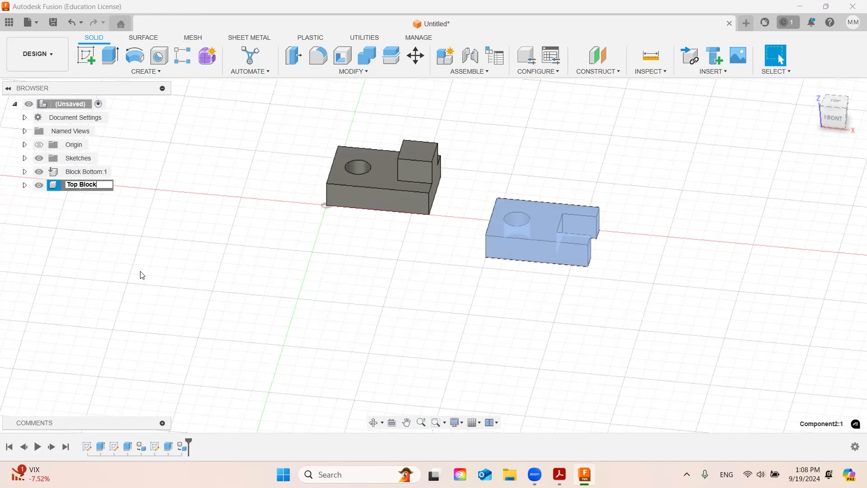
{"action": "key", "text": "Return"}
{"action": "left_click", "coordinate": [138, 277]}
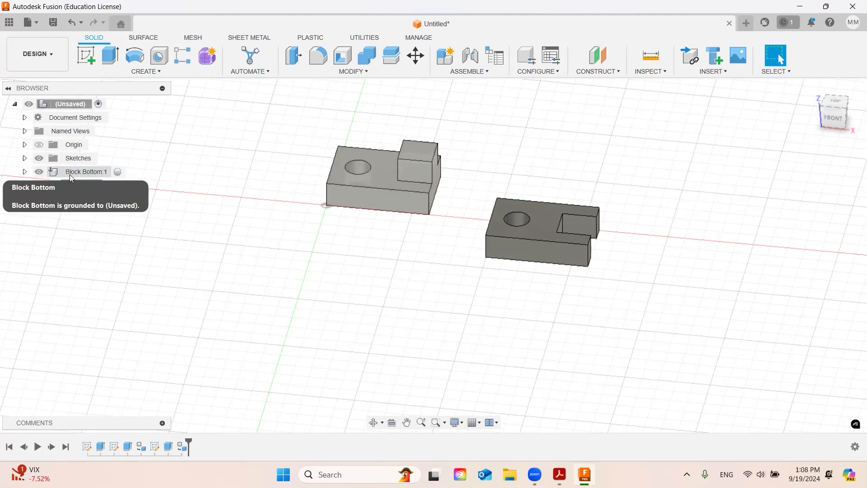
- Move the Top Block component freely to a spot in front of Block Bottom
{"action": "left_click_drag", "start_coordinate": [551, 232], "coordinate": [338, 253]}
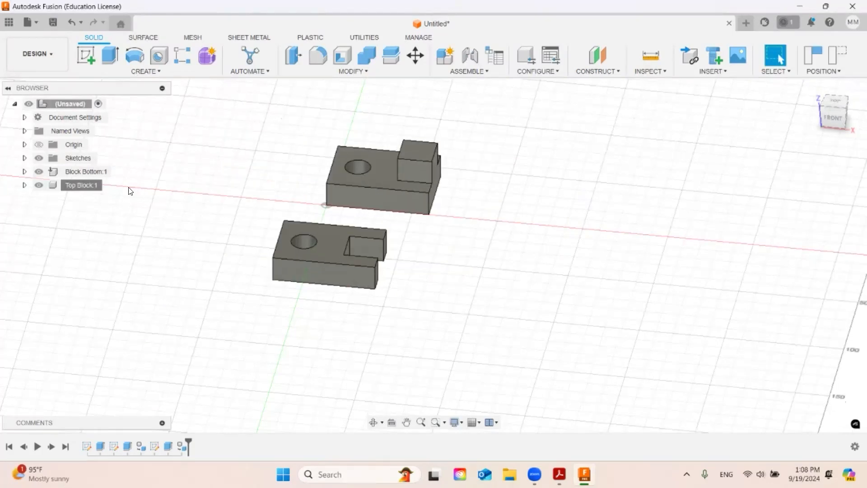
{"action": "key", "text": "Escape"}
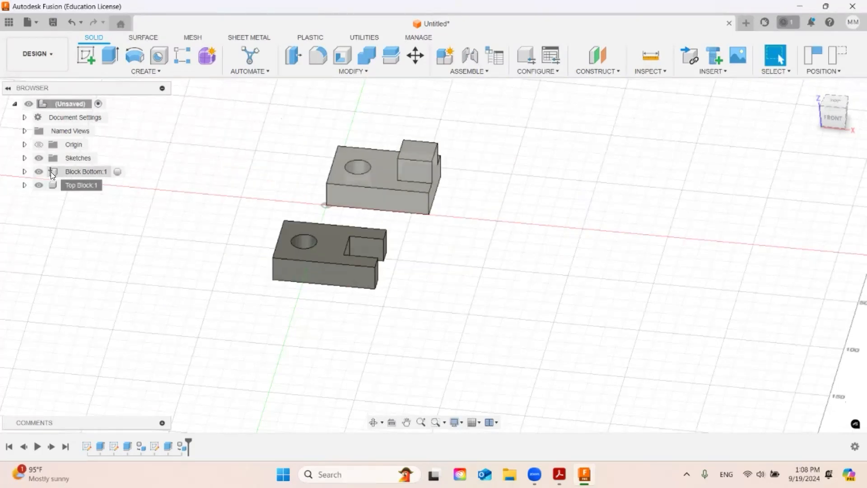
{"action": "right_click", "coordinate": [378, 183]}
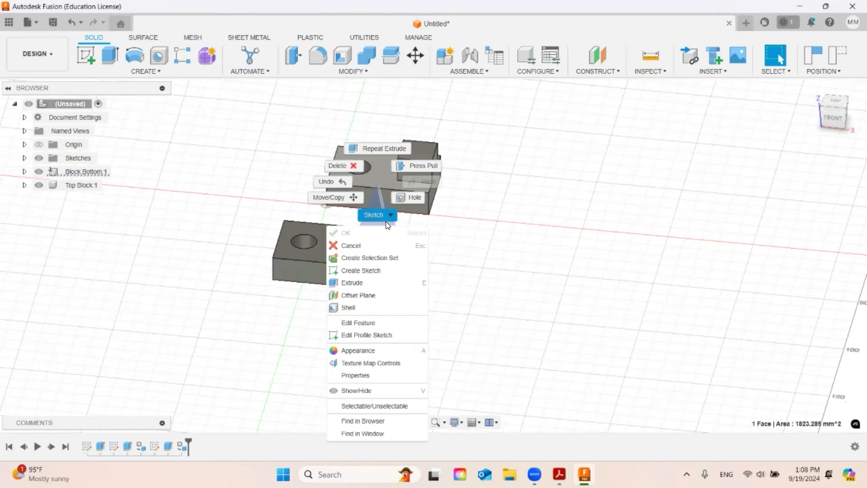
{"action": "left_click", "coordinate": [386, 220]}
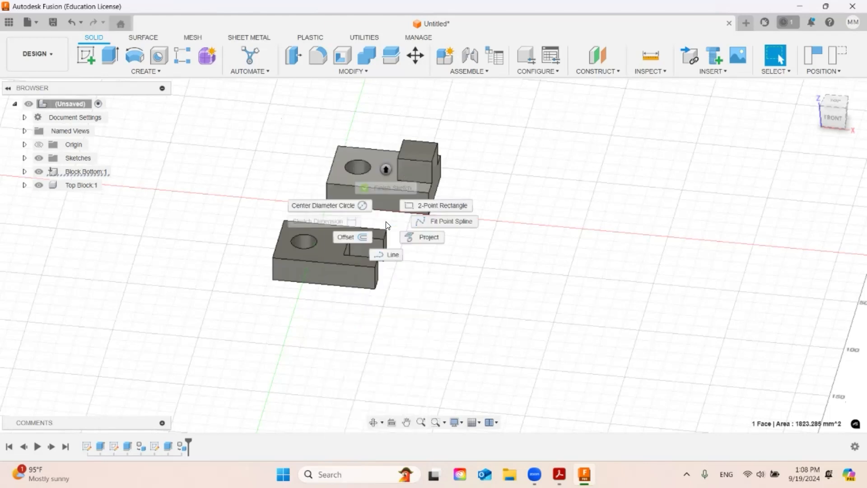
{"action": "left_click", "coordinate": [375, 163]}
{"action": "left_click", "coordinate": [377, 162]}
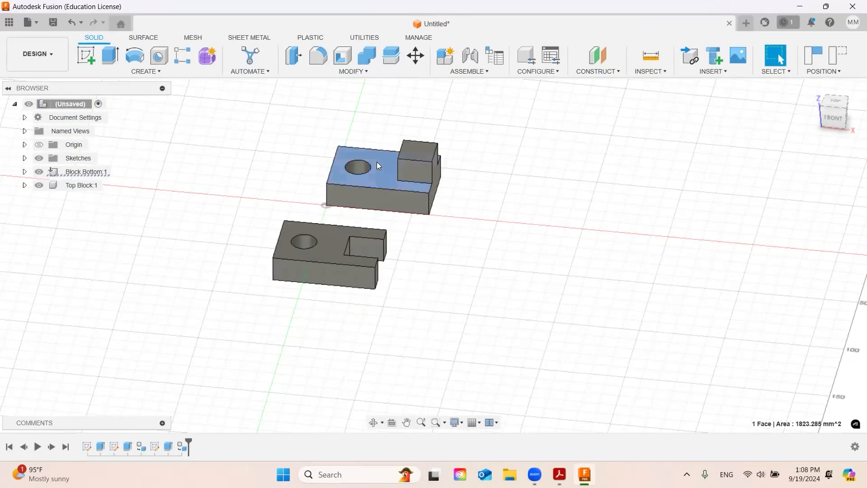
{"action": "right_click", "coordinate": [378, 166]}
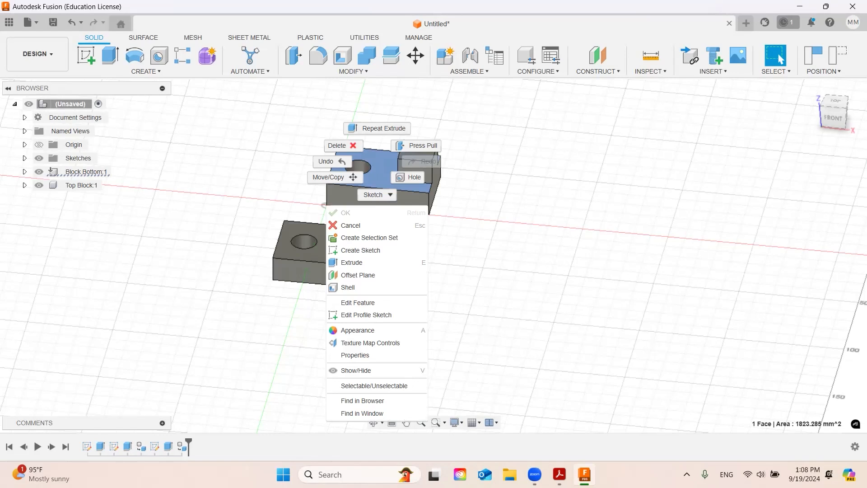
- Unground Block Bottom from its parent and move both blocks freely to test their movement
{"action": "left_click", "coordinate": [55, 176]}
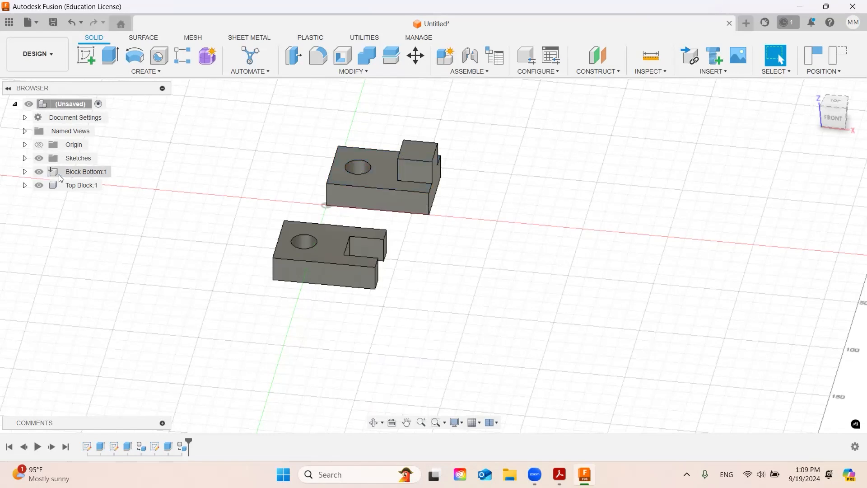
{"action": "right_click", "coordinate": [61, 177]}
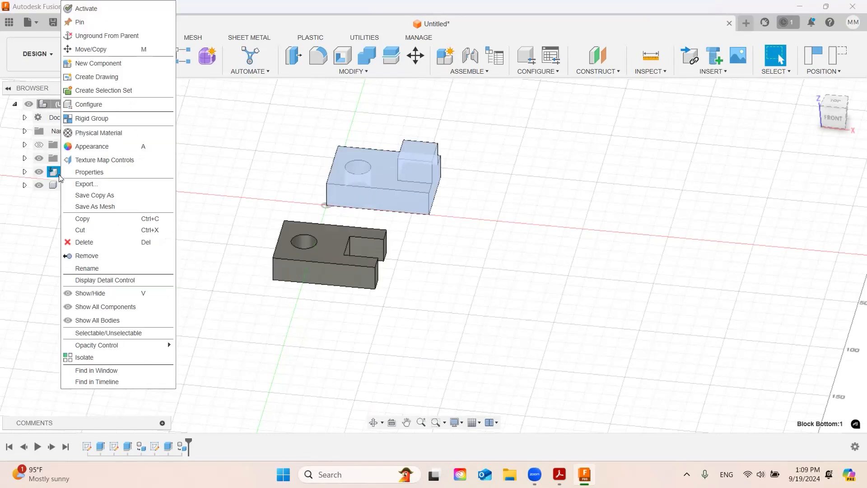
{"action": "left_click", "coordinate": [107, 39]}
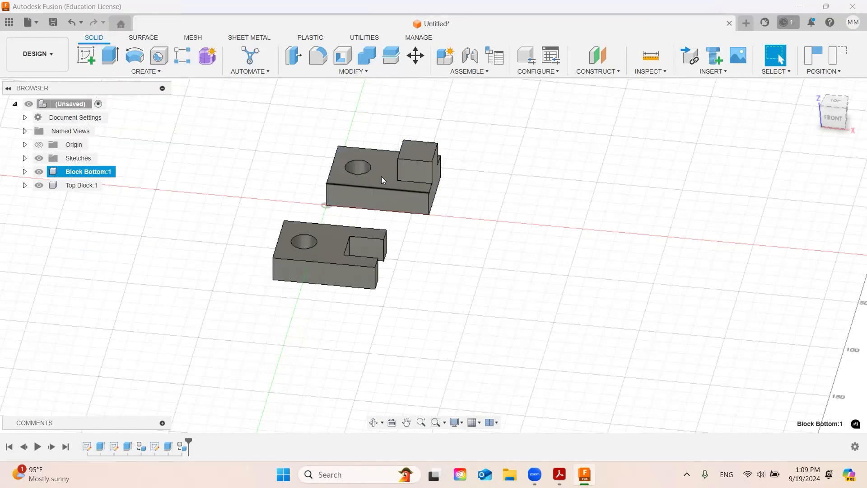
{"action": "left_click_drag", "start_coordinate": [385, 183], "coordinate": [515, 160]}
{"action": "left_click_drag", "start_coordinate": [328, 261], "coordinate": [380, 251]}
{"action": "left_click_drag", "start_coordinate": [515, 148], "coordinate": [477, 146]}
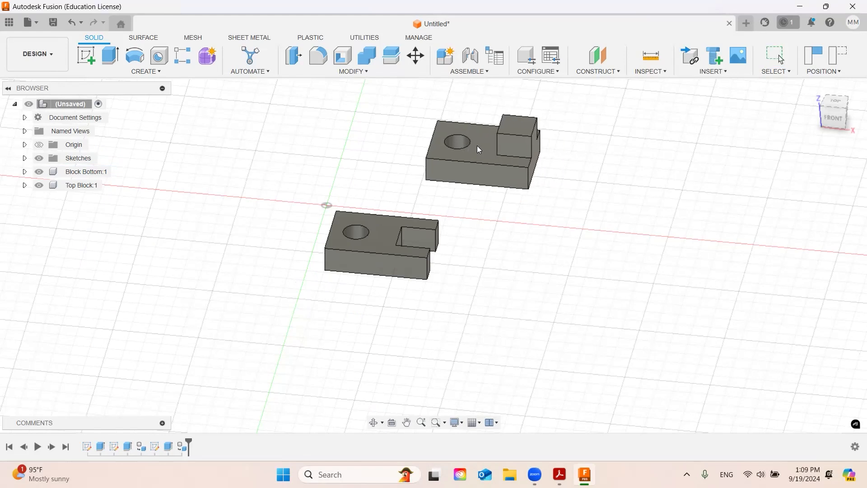
- Undo the free moves of both blocks and the ungrounding of Block Bottom
{"action": "key", "text": "ctrl+z"}
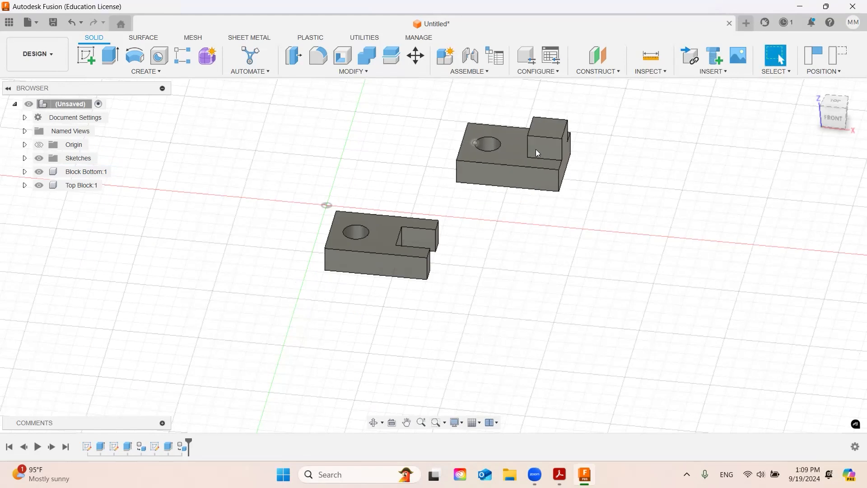
{"action": "key", "text": "ctrl+z"}
{"action": "key", "text": "ctrl+z"}
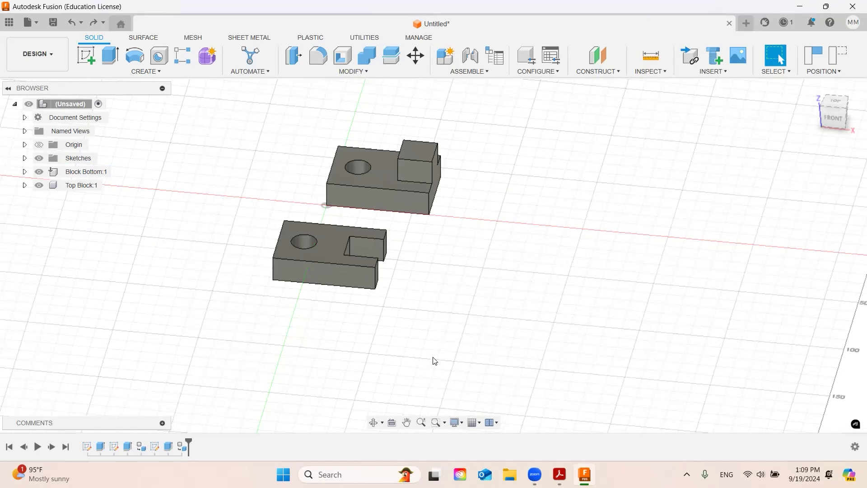
- Move the Top Block component freely to a spot closer to the front face of Block Bottom
{"action": "left_click_drag", "start_coordinate": [333, 262], "coordinate": [346, 244]}
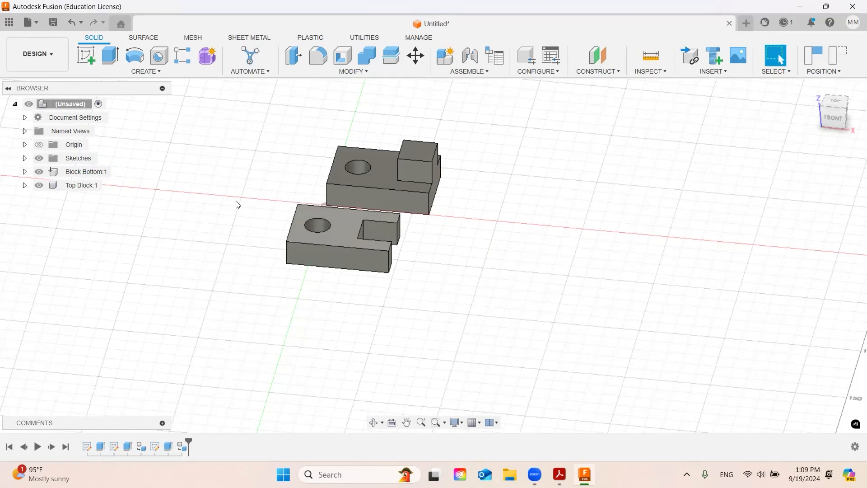